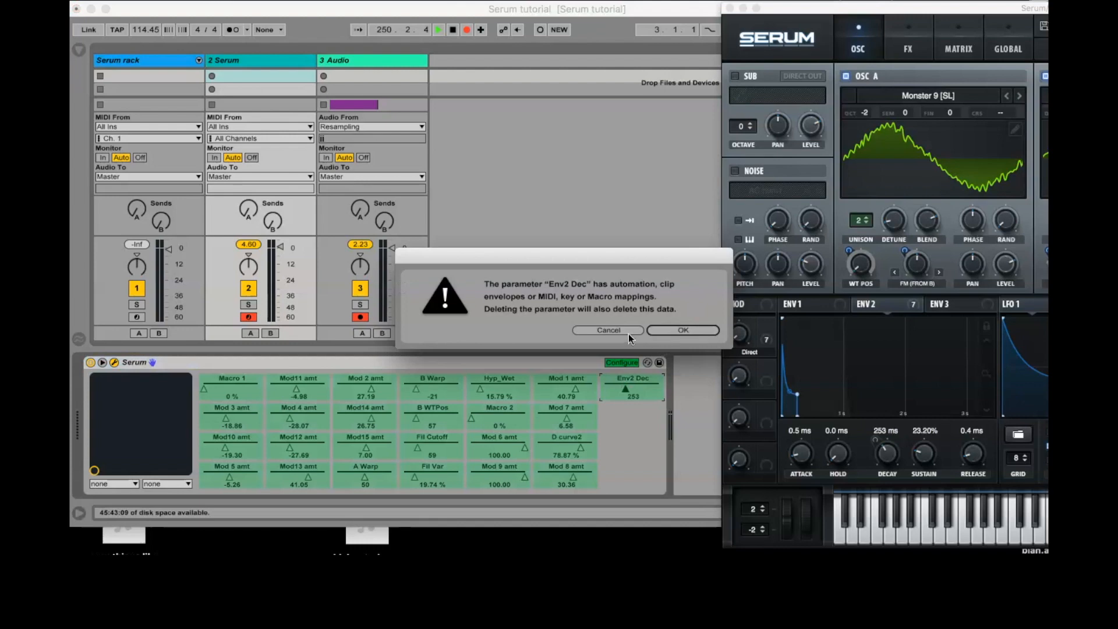
- Cancel the deletion of the Env2 Dec parameter and leave the Serum device's parameter configuration mode
left_click(625, 331)
left_click(621, 363)
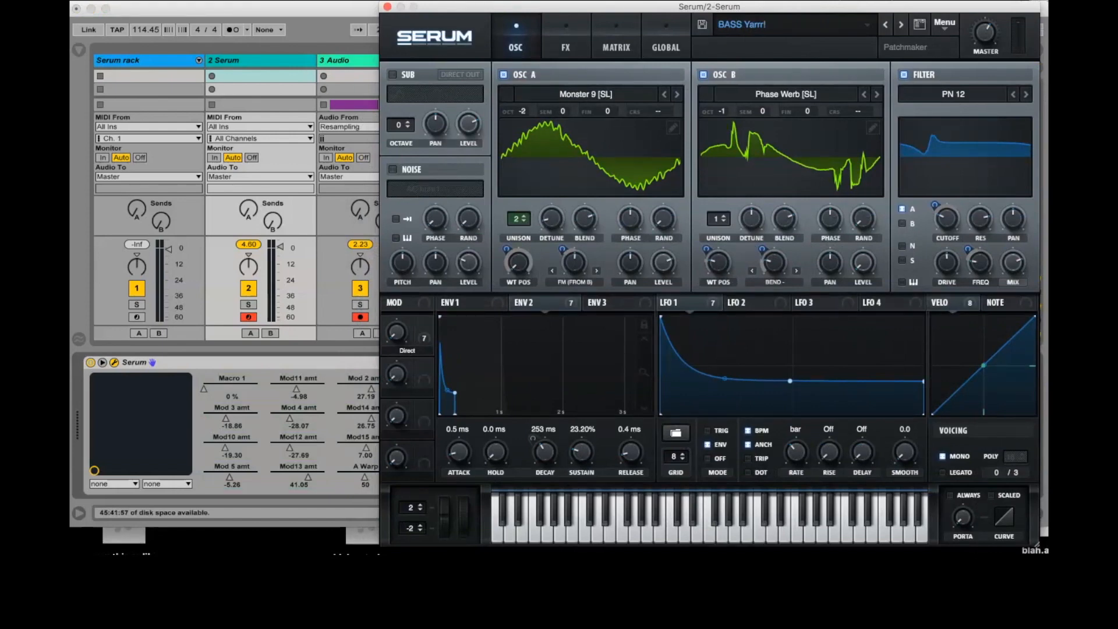
- Activate all bypassed modulation destinations of Env 2 and LFO 1
left_click(606, 53)
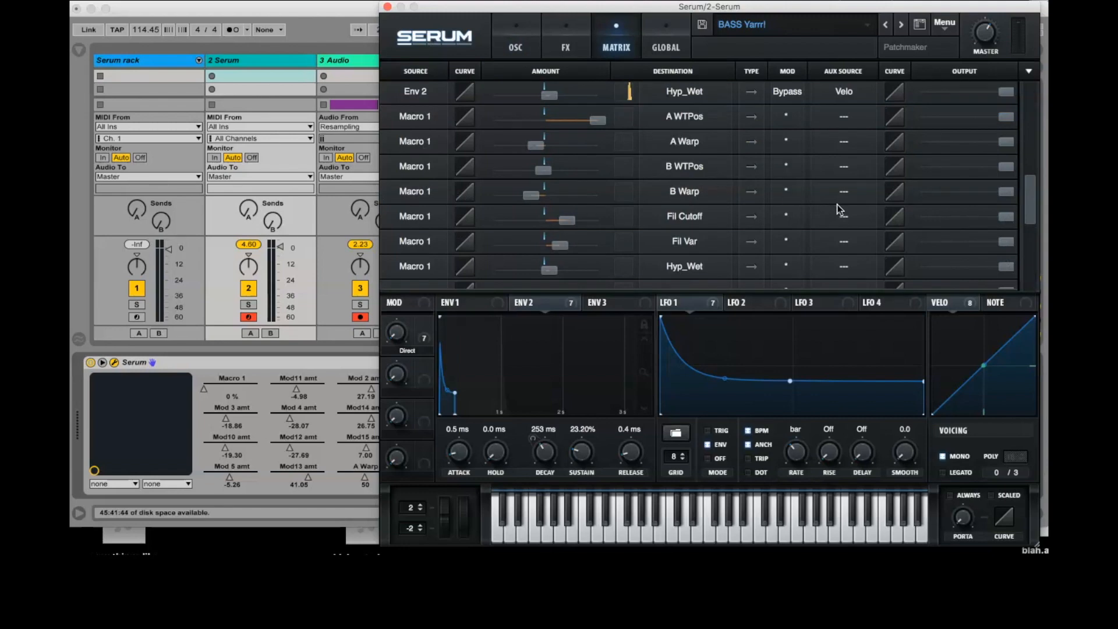
scroll(840, 210, "down", 2)
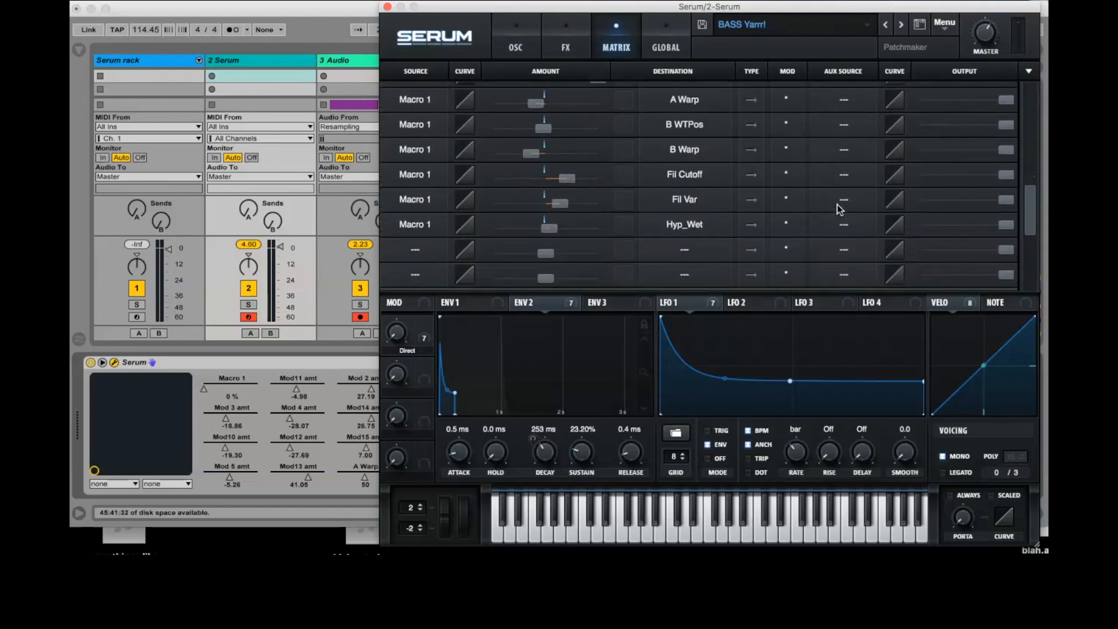
scroll(840, 210, "up", 2)
right_click(541, 302)
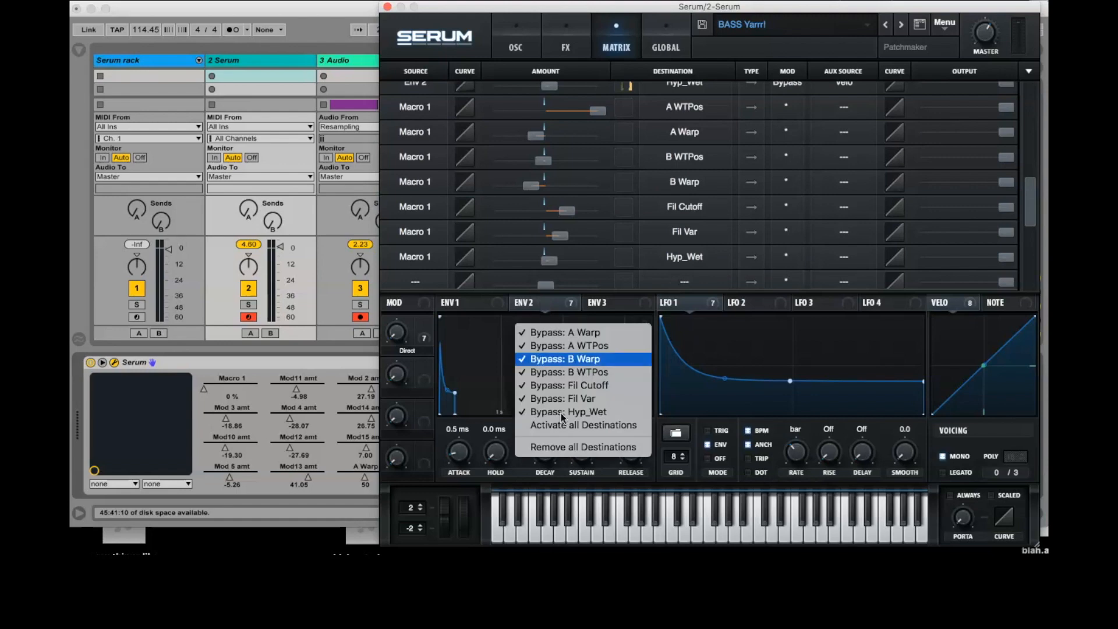
left_click(564, 424)
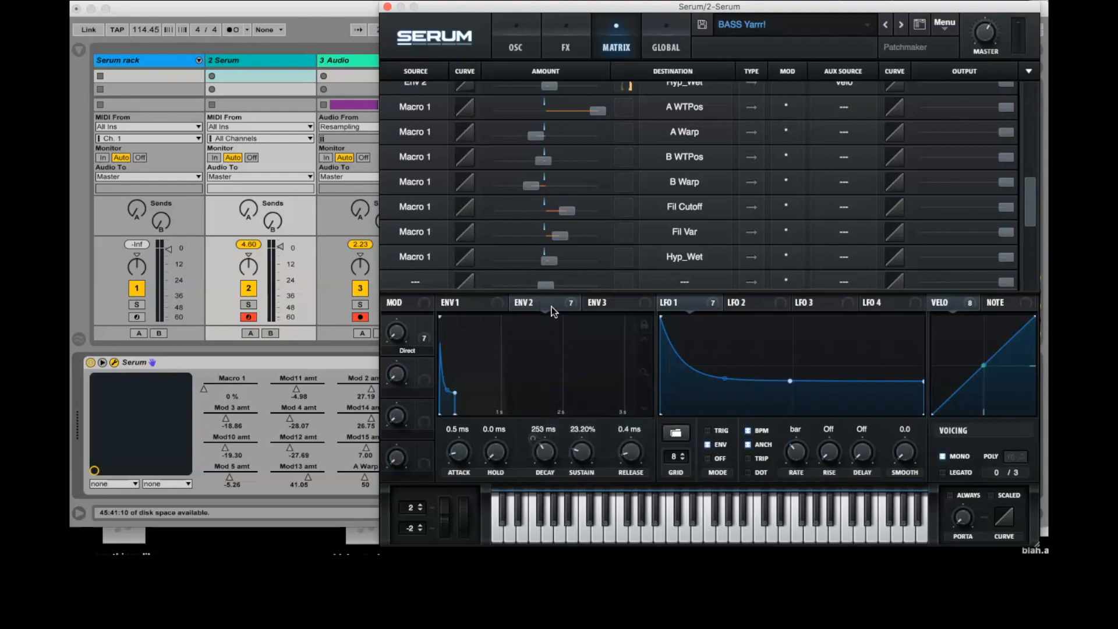
right_click(673, 304)
left_click(703, 428)
- Load the user shape "live lfo" into LFO 1
left_click(678, 441)
mouse_move(704, 473)
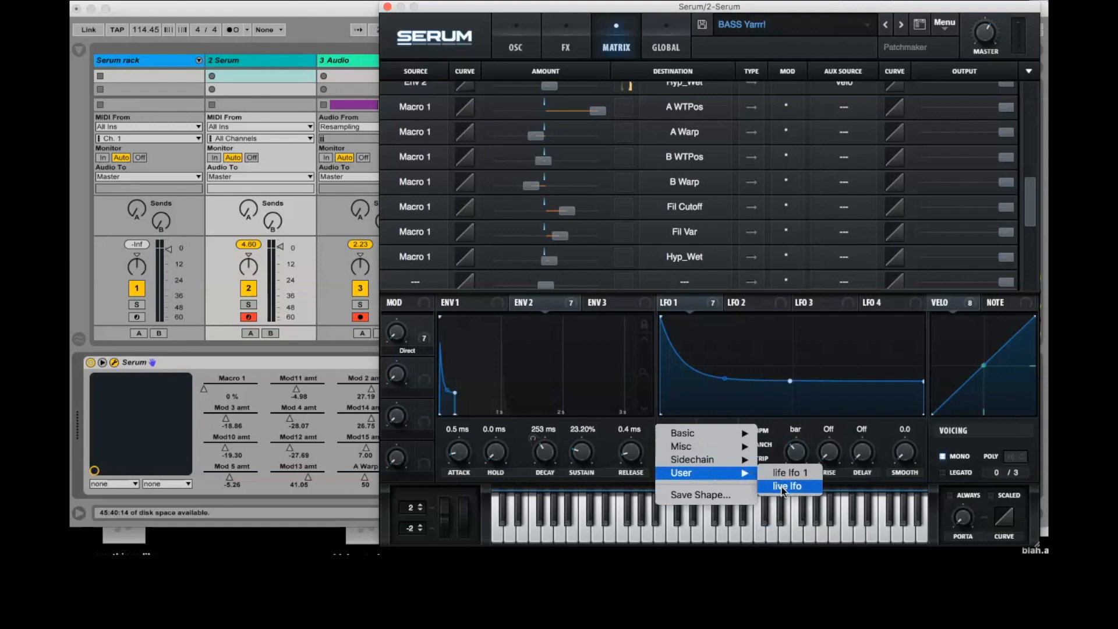
left_click(783, 488)
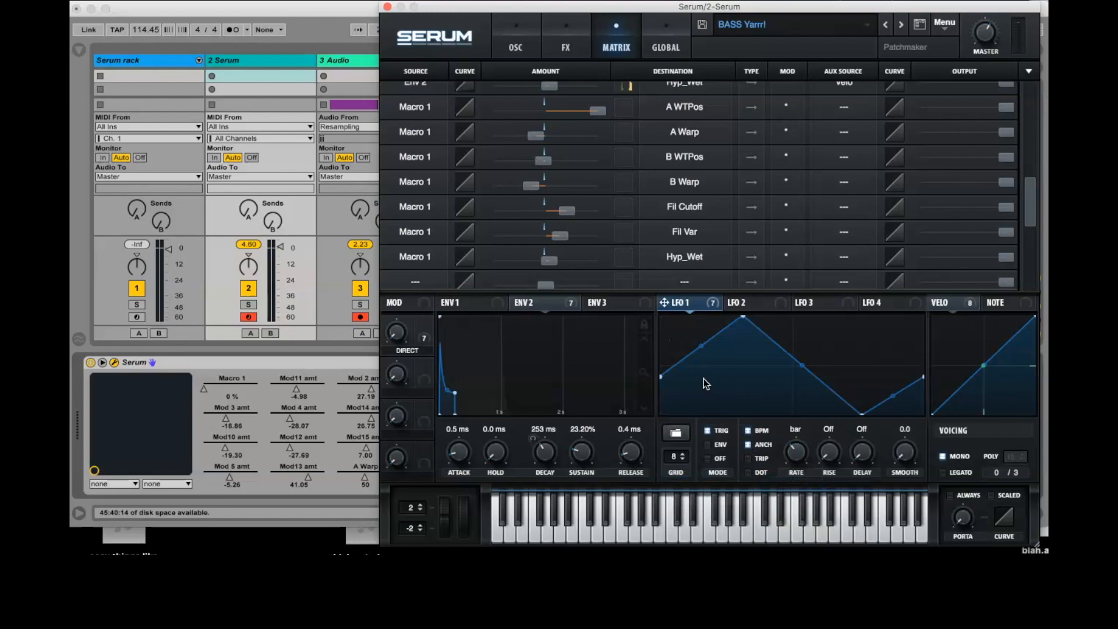
- Assign Macro 2 as auxiliary source for the LFO 1 routings to Fil Cutoff, Fil Var, A Warp and B Warp
scroll(875, 205, "up", 10)
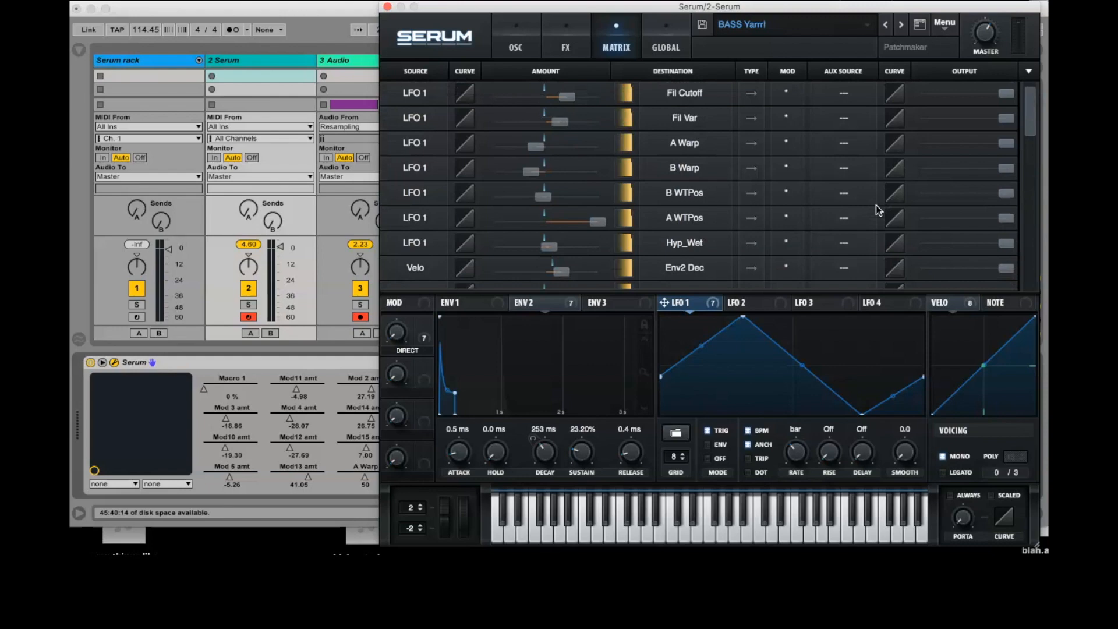
left_click(847, 99)
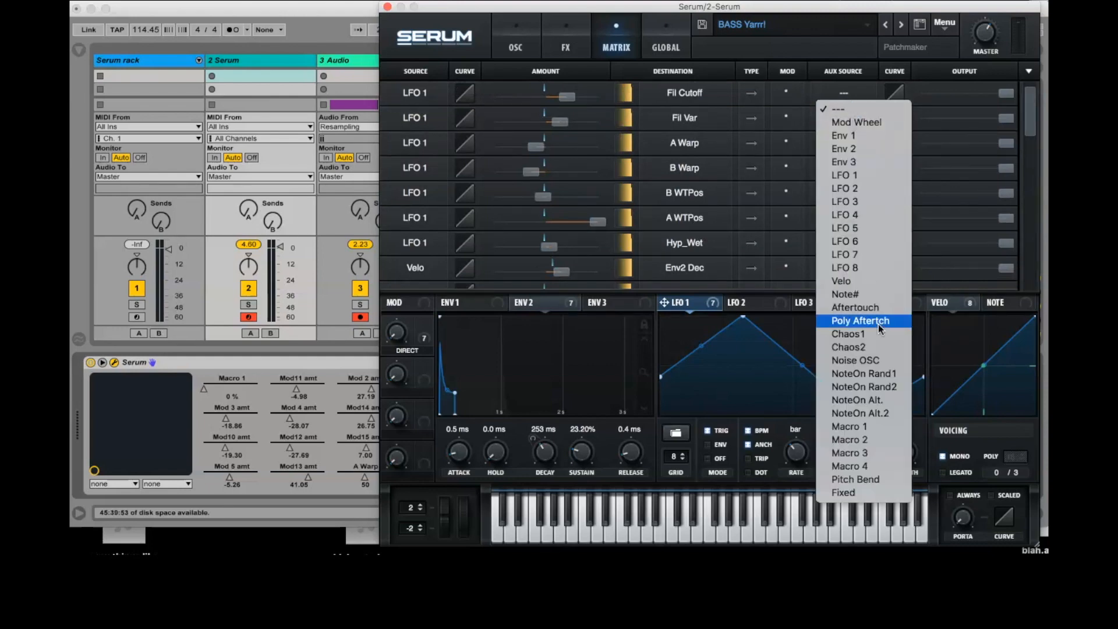
left_click(874, 441)
left_click(849, 119)
left_click(850, 464)
left_click(848, 143)
left_click(850, 488)
left_click(846, 167)
left_click(850, 514)
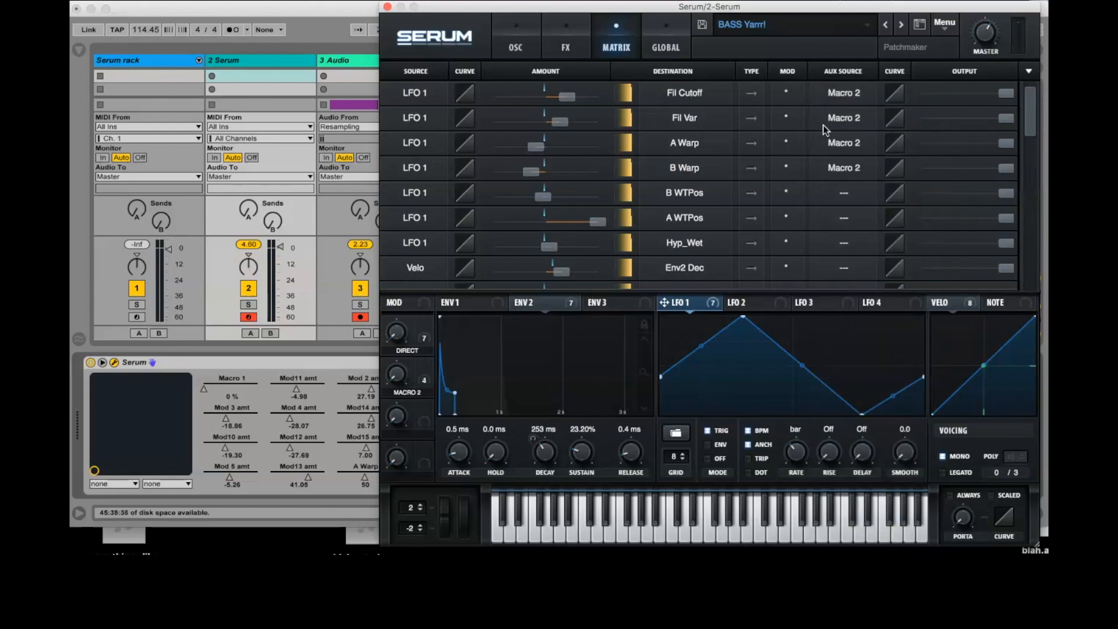
- Assign Macro 2 as auxiliary source for the LFO 1 routings to B WTPos, A WTPos and Hyp_Wet
left_click(844, 195)
left_click(851, 540)
left_click(845, 217)
left_click(850, 565)
left_click(844, 243)
left_click(850, 589)
left_click(843, 267)
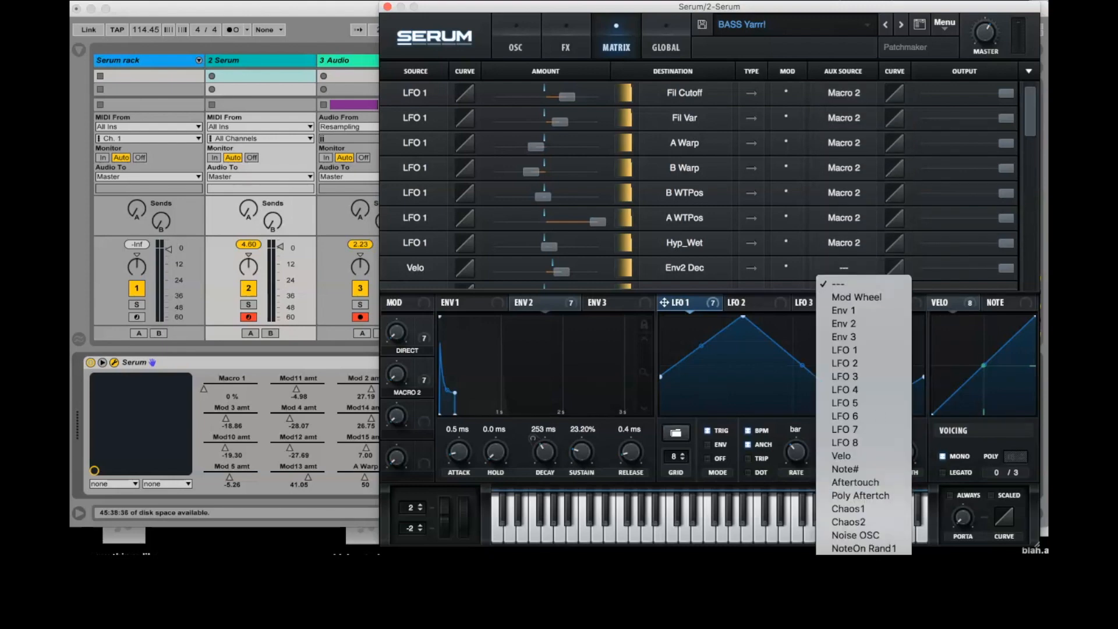
left_click(850, 614)
scroll(875, 257, "down", 1)
scroll(875, 257, "up", 1)
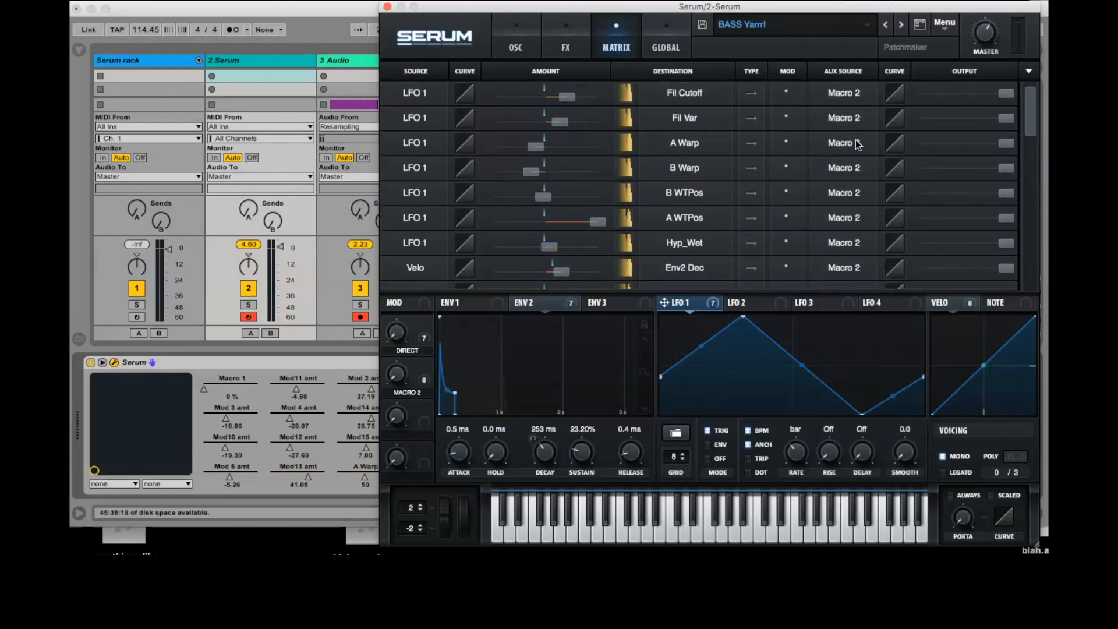
left_click(861, 267)
left_click(856, 282)
- Bend the Macro 2 auxiliary curves of all seven LFO 1 routings downward, setting the Fil Cutoff curve to about -64
left_click_drag(894, 93, 904, 145)
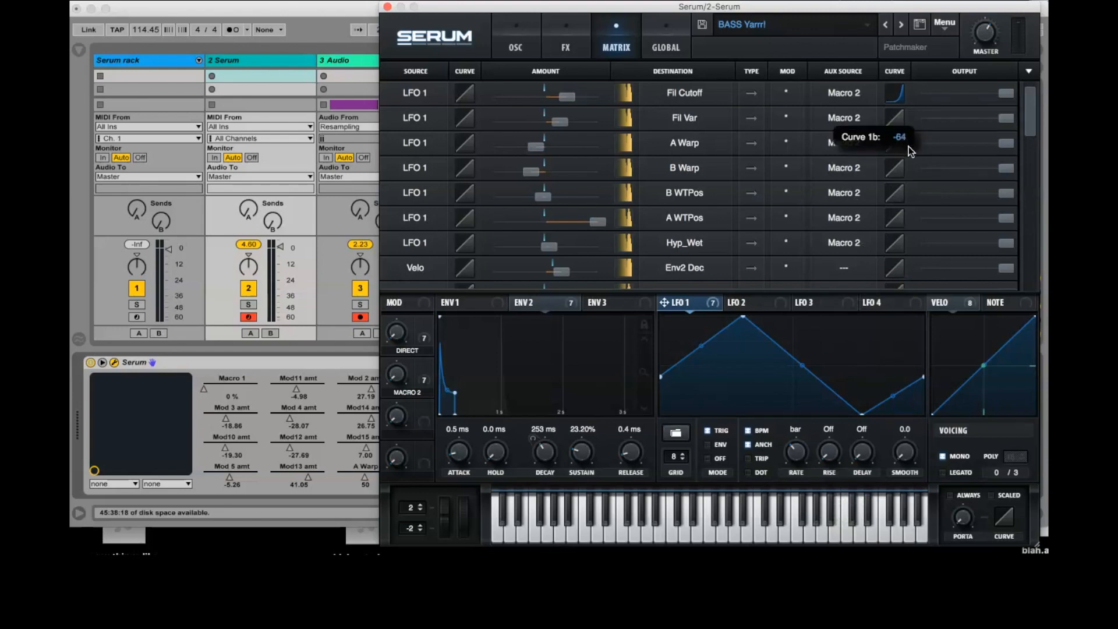
left_click_drag(896, 104, 894, 117)
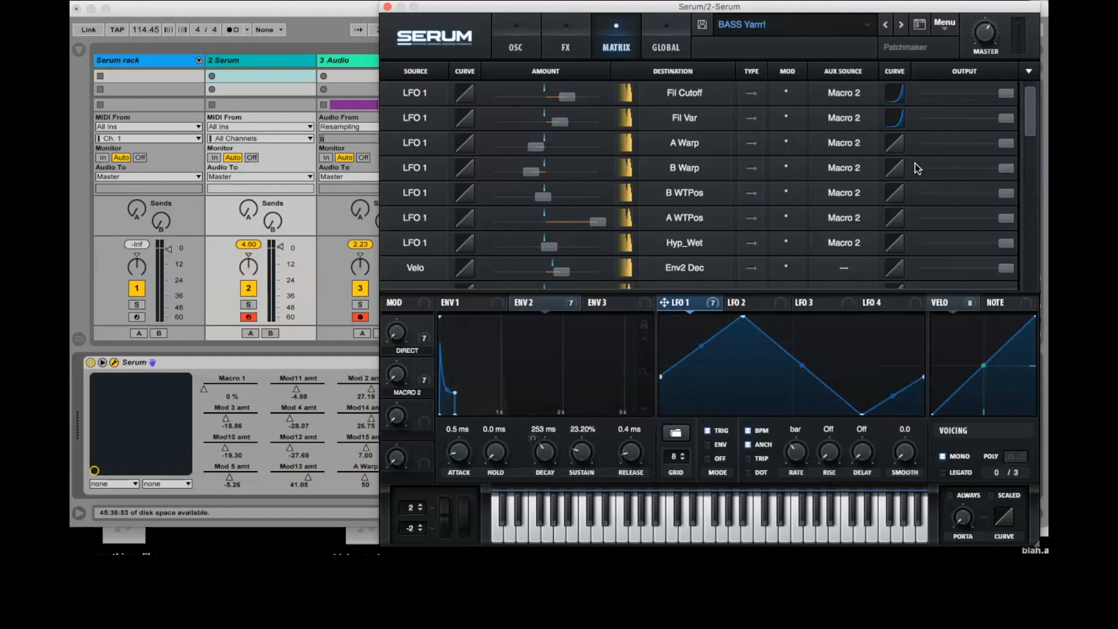
left_click_drag(894, 143, 921, 270)
left_click_drag(894, 242, 918, 296)
scroll(908, 233, "down", 3)
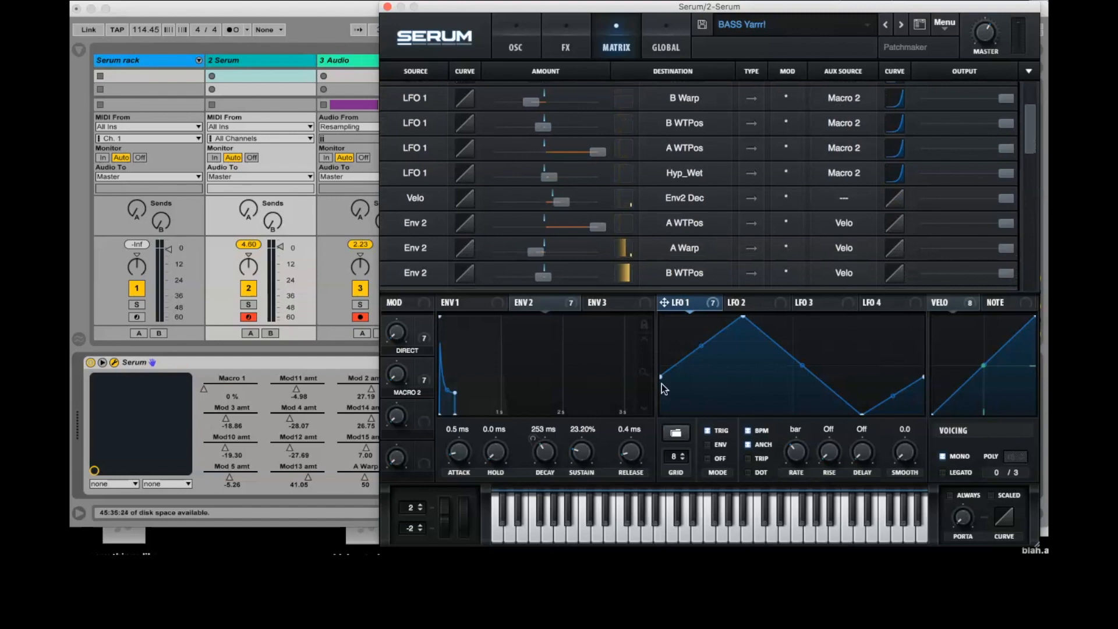
- Turn Macro 2 up and, with ANCH switched off, try LFO 1 rates of 1/4 and 1/8 before setting the rate to bar
left_click_drag(399, 379, 450, 228)
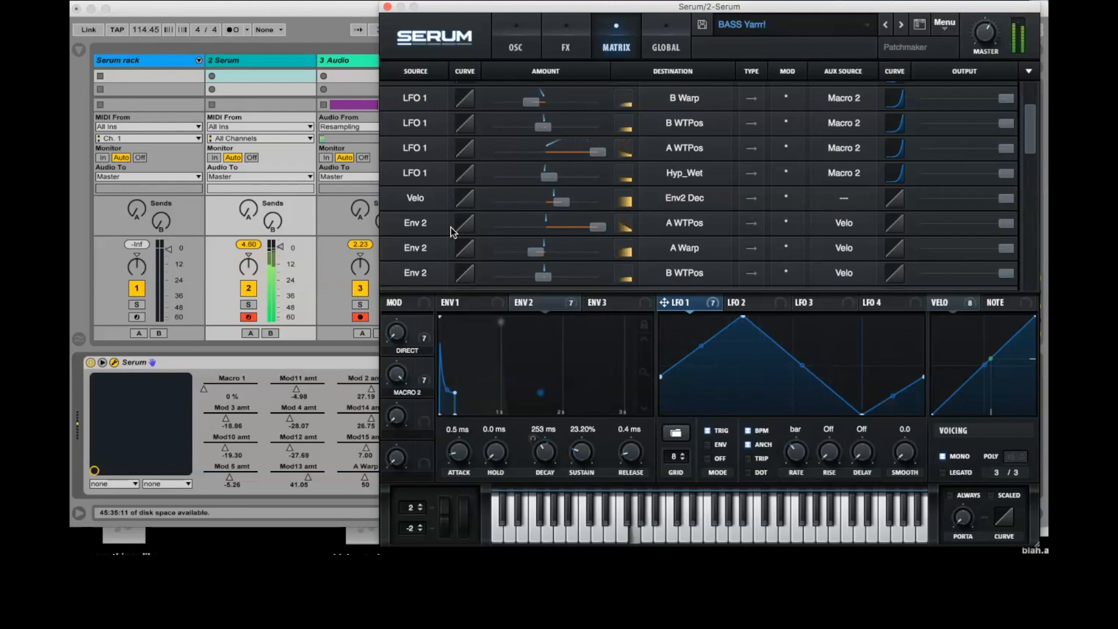
left_click_drag(797, 451, 798, 423)
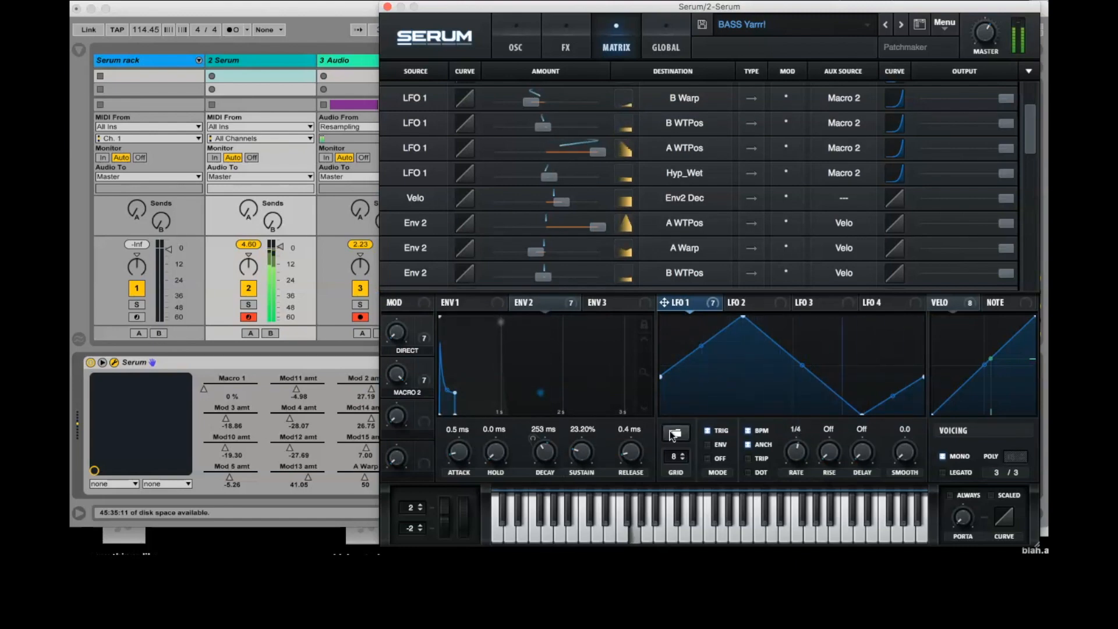
left_click(747, 444)
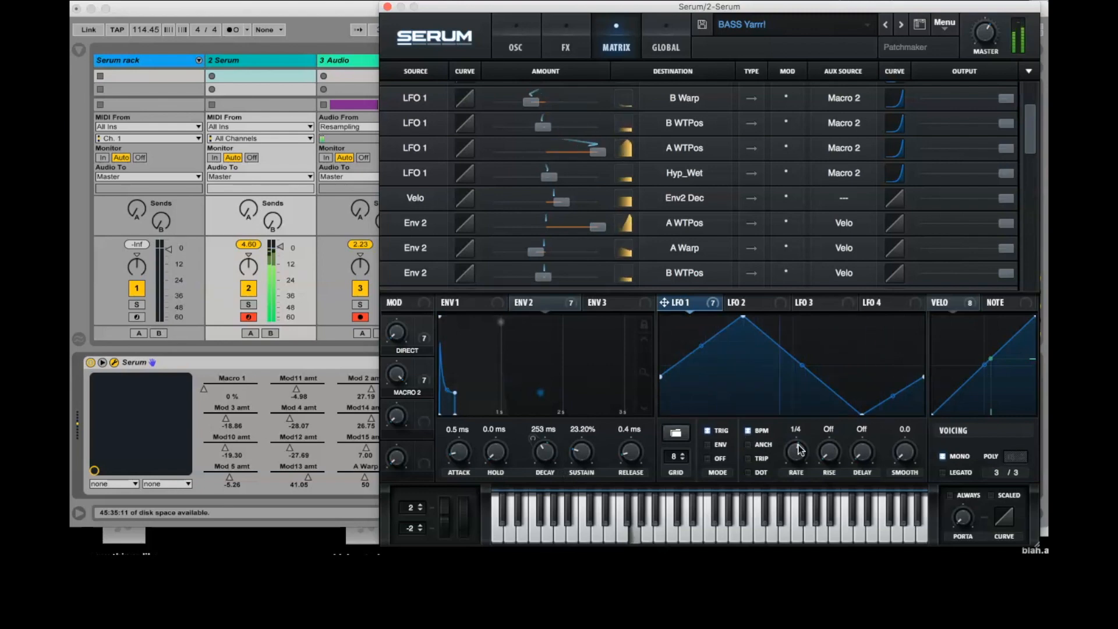
mouse_move(798, 467)
left_mouse_down()
mouse_move(803, 439)
mouse_move(801, 474)
mouse_move(803, 452)
left_mouse_up()
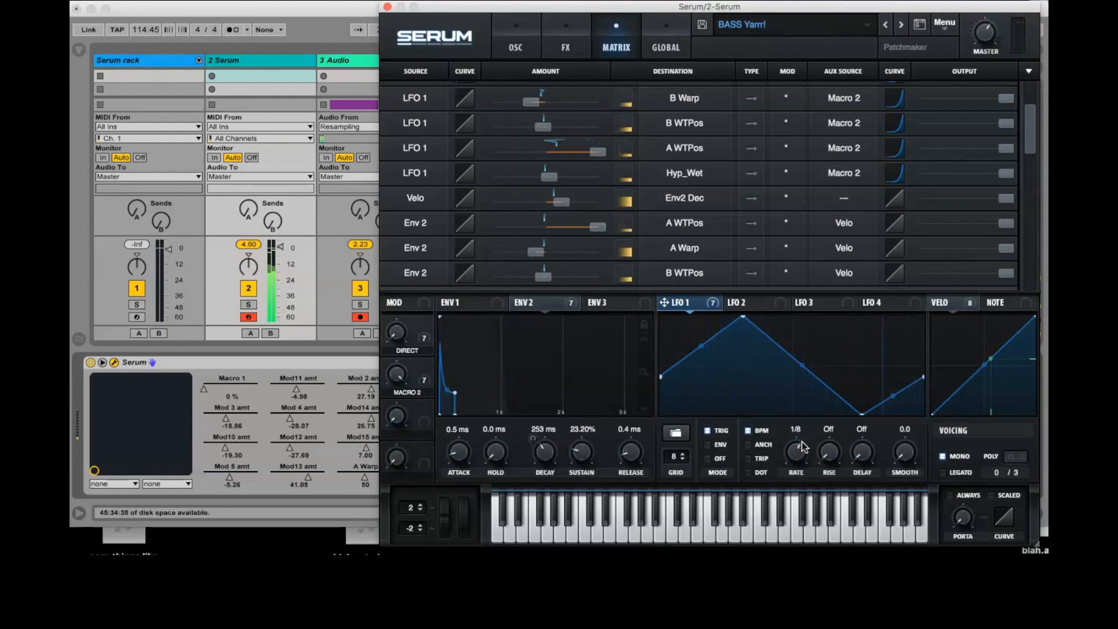
left_click_drag(802, 440, 801, 471)
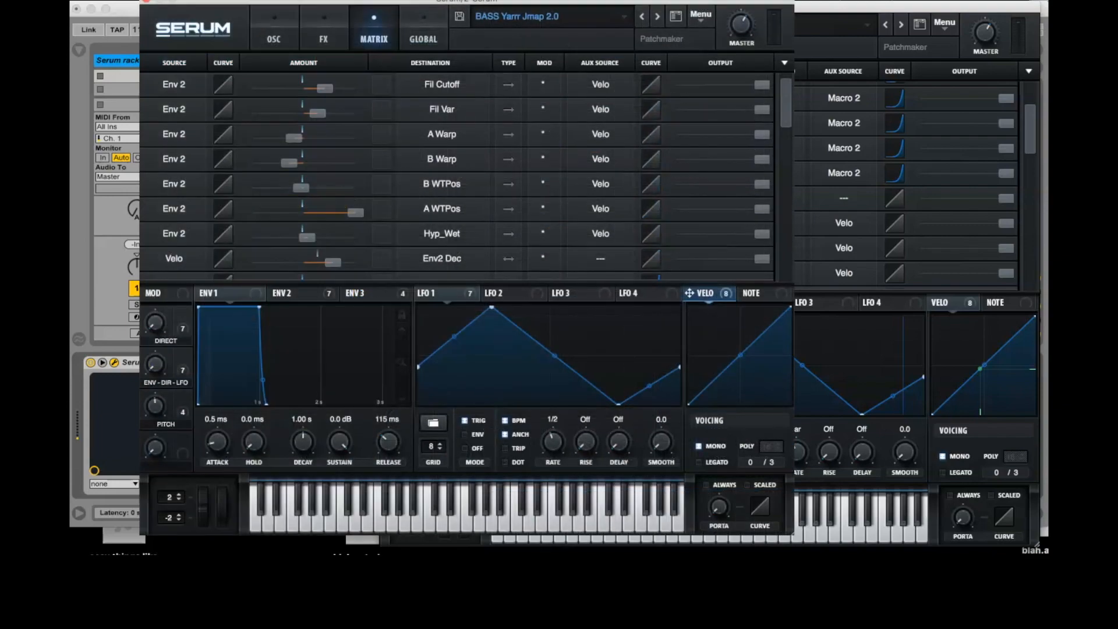
- In the BASS Yarrr Jmap 2.0 patch, set Macro 2 as auxiliary source for Env 2's Fil Cutoff, Fil Var, A Warp and B Warp routings
left_click(600, 84)
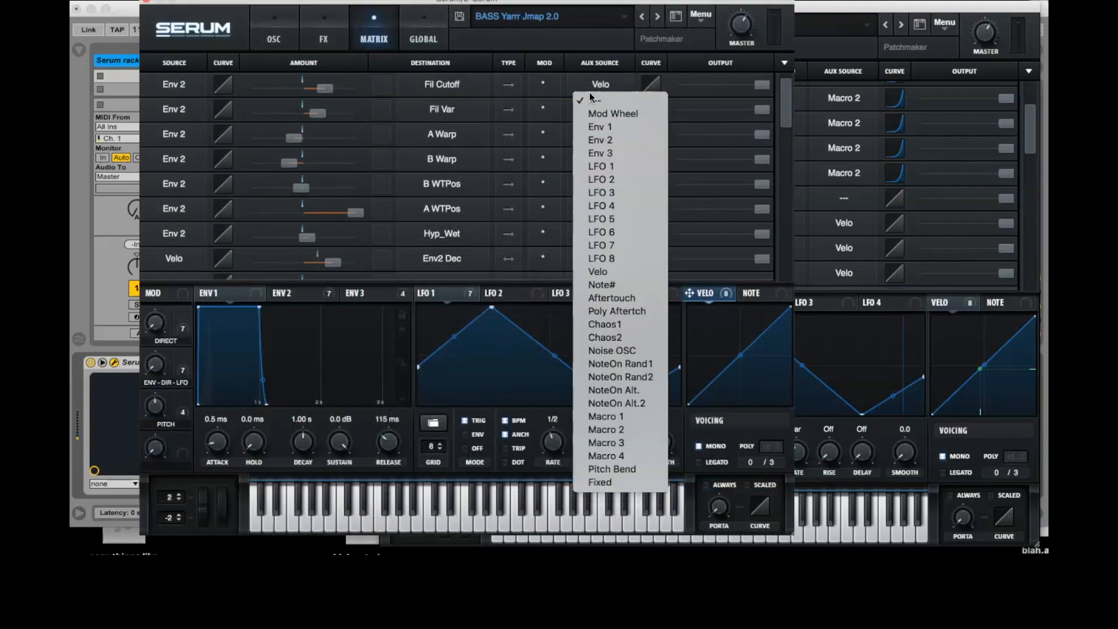
left_click(595, 85)
left_click(595, 85)
left_click(606, 429)
left_click(600, 109)
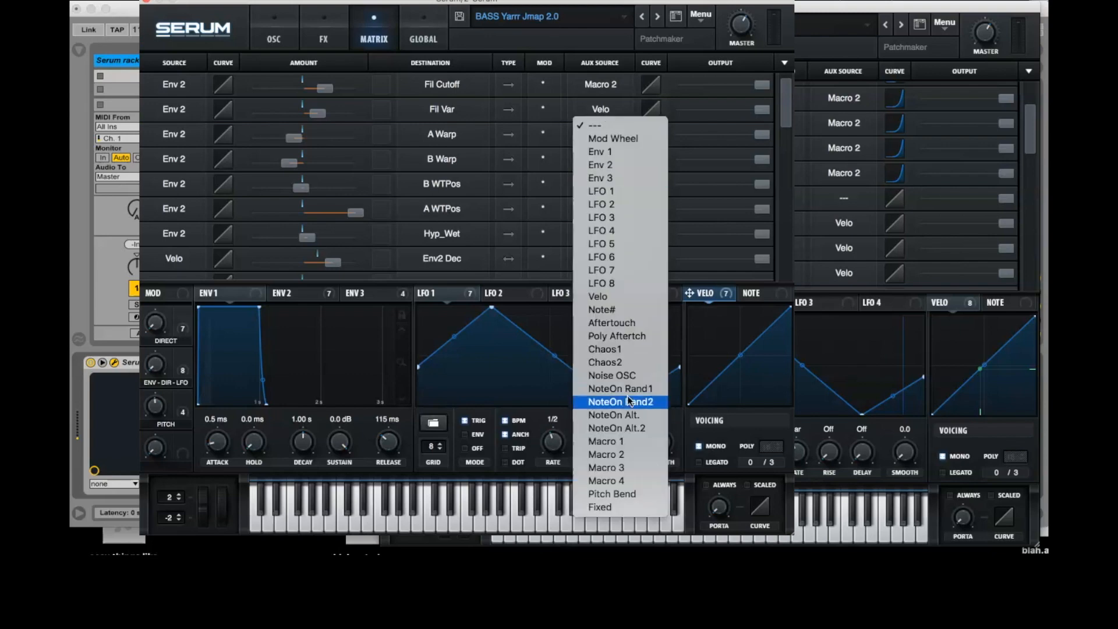
left_click(605, 448)
left_click(601, 133)
left_click(648, 478)
left_click(600, 159)
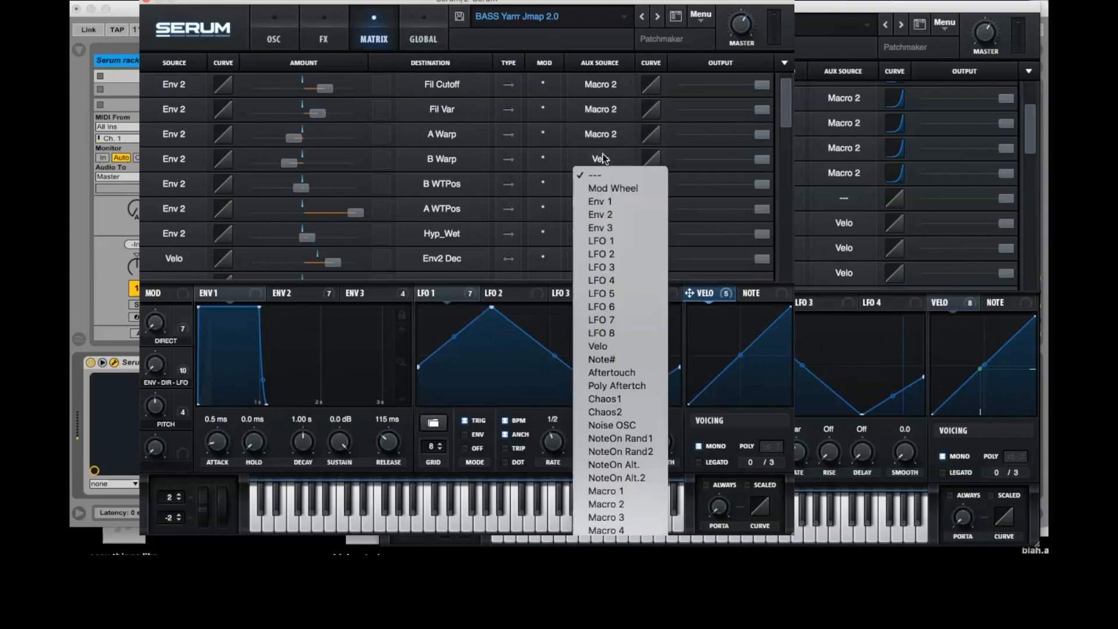
left_click(634, 500)
- Set Macro 2 as auxiliary source for the Env 2 routings to B WTPos, A WTPos and Hyp_Wet
left_click(600, 183)
left_click(605, 528)
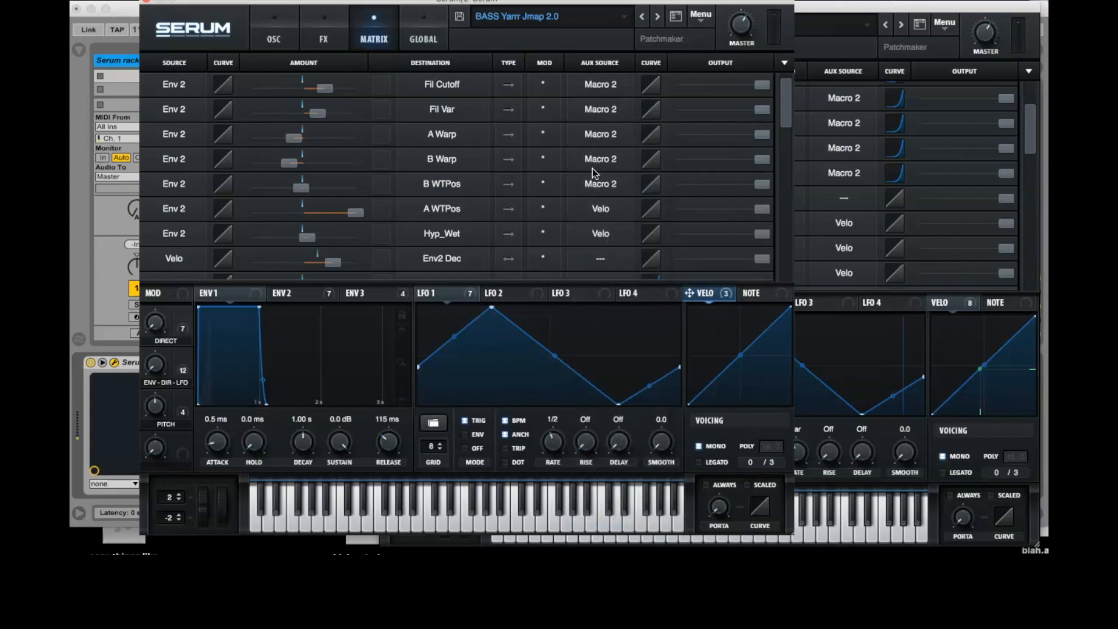
left_click(605, 210)
left_click(605, 531)
left_click(600, 236)
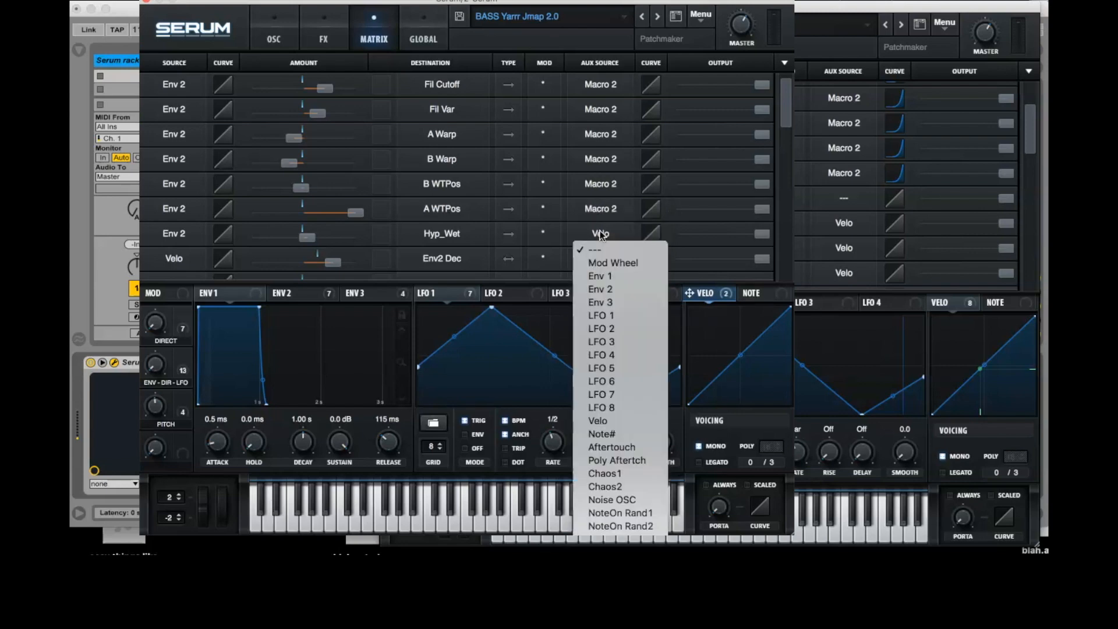
left_click(606, 529)
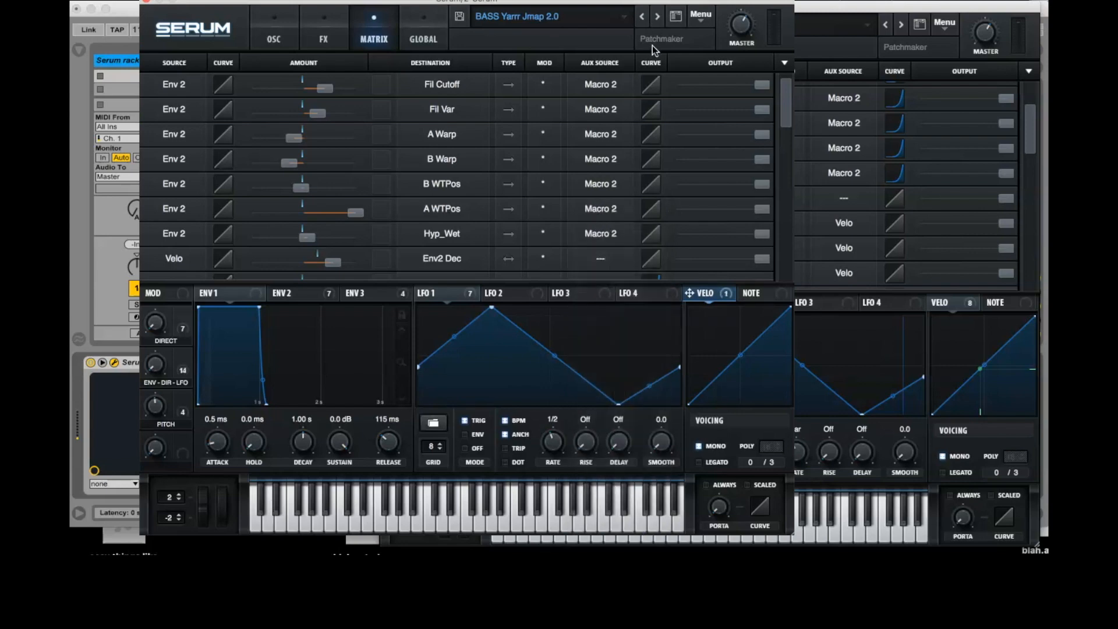
- Bend the Macro 2 auxiliary curves of all seven Env 2 routings upward, setting the B Warp curve to about 66
left_click_drag(651, 84, 630, 29)
left_click_drag(649, 87, 636, 56)
left_click(652, 134)
left_click_drag(652, 133, 633, 86)
left_click(652, 146)
left_click_drag(652, 145, 642, 106)
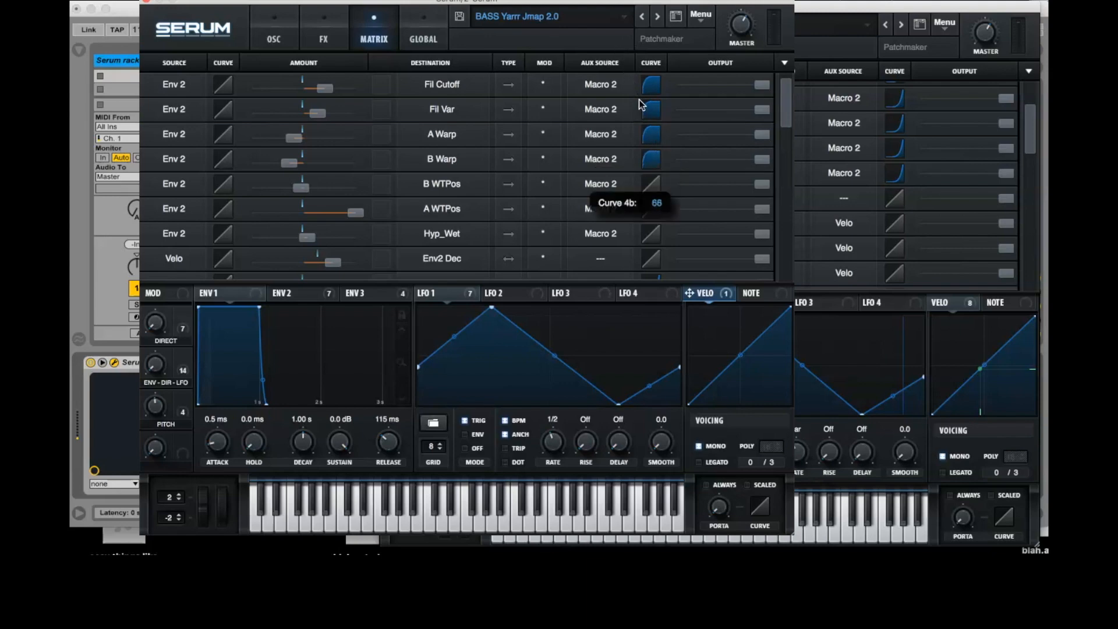
left_click_drag(651, 184, 648, 140)
left_click_drag(651, 210, 643, 196)
left_click_drag(651, 236, 638, 173)
- Set the modulation mode to * (inv) for the Env 2 routings to Fil Cutoff, Fil Var, A Warp and B Warp
left_click(543, 109)
left_click(544, 114)
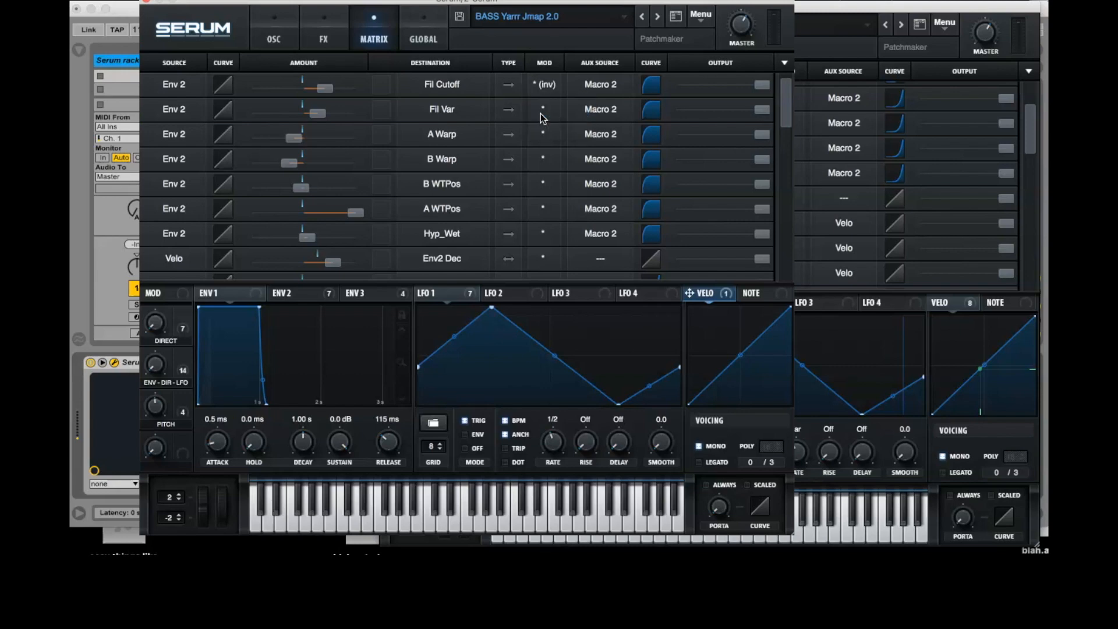
left_click(541, 110)
left_click(544, 139)
left_click(543, 135)
left_click(539, 165)
left_click(543, 161)
left_click(548, 189)
- Set the modulation mode to * (inv) for the Env 2 routings to B WTPos, A WTPos and Hyp_Wet
left_click(544, 206)
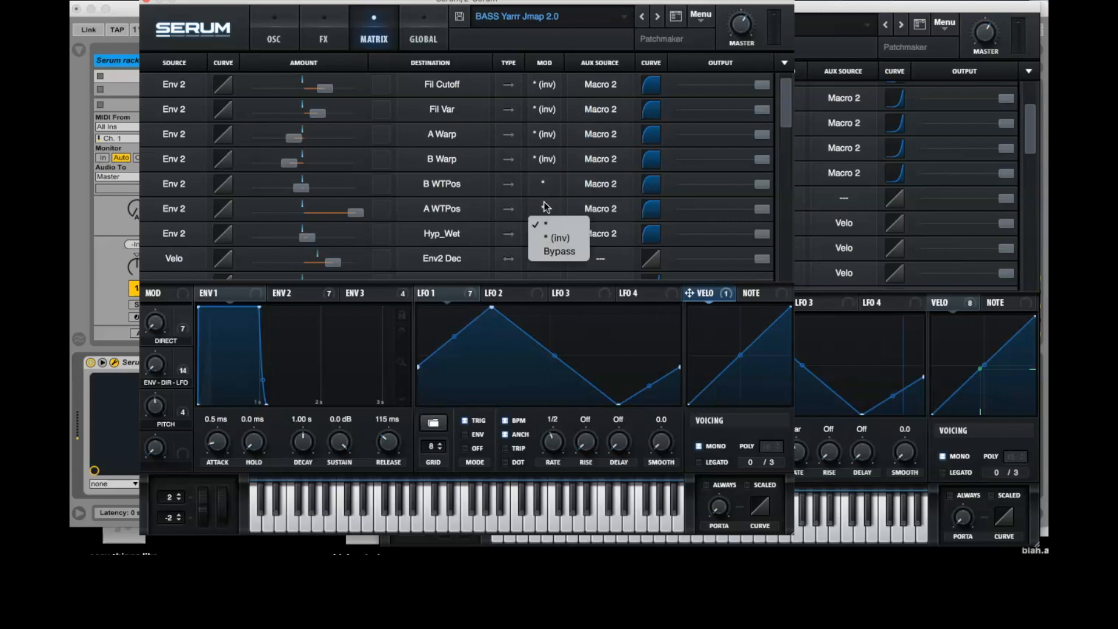
left_click(547, 187)
left_click(546, 185)
left_click(548, 213)
left_click(546, 208)
left_click(549, 239)
left_click(544, 233)
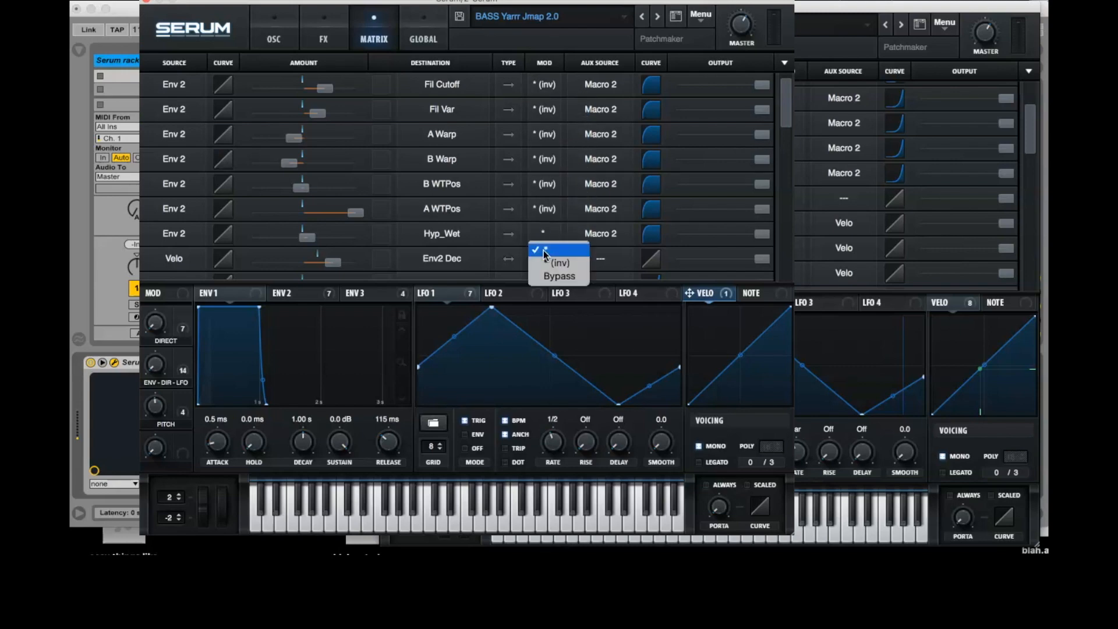
left_click(543, 251)
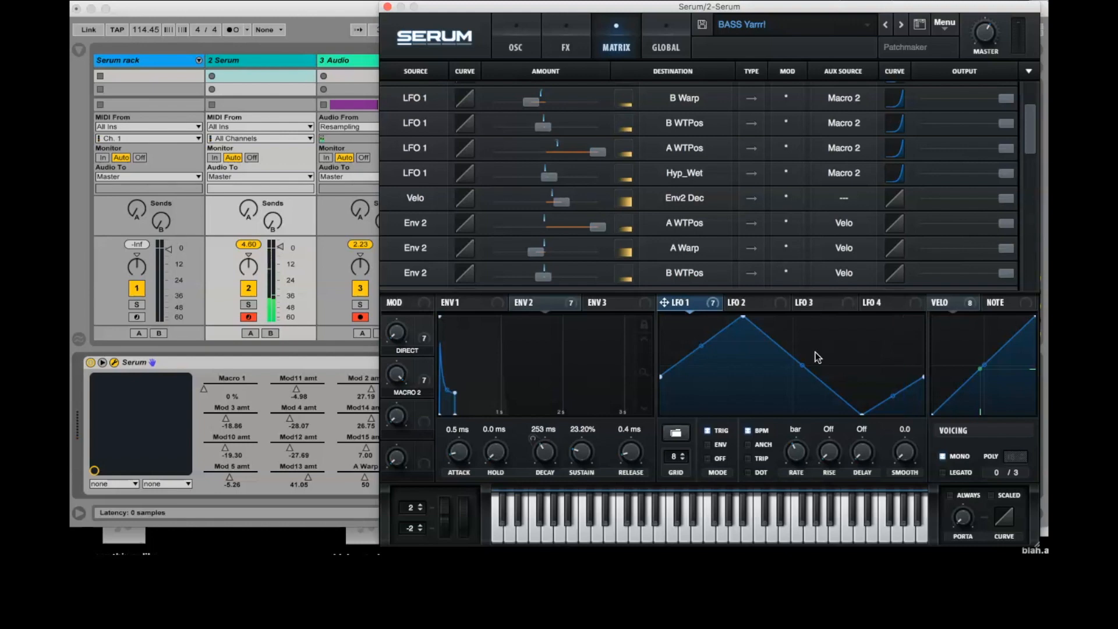
- In the BASS Yarrr! patch, lower the Env 2 outputs for A WTPos, A Warp, B WTPos, B Warp, Fil Cutoff and Fil Var to minimum
scroll(913, 191, "down", 1)
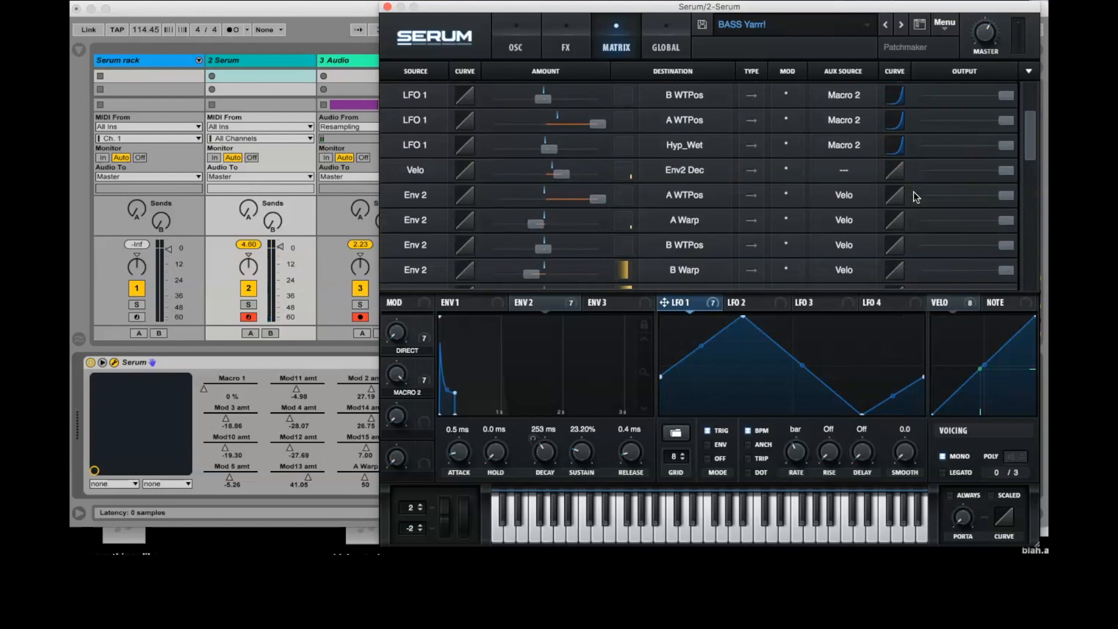
left_click_drag(1007, 195, 870, 191)
scroll(998, 220, "down", 2)
left_click_drag(1006, 164, 926, 166)
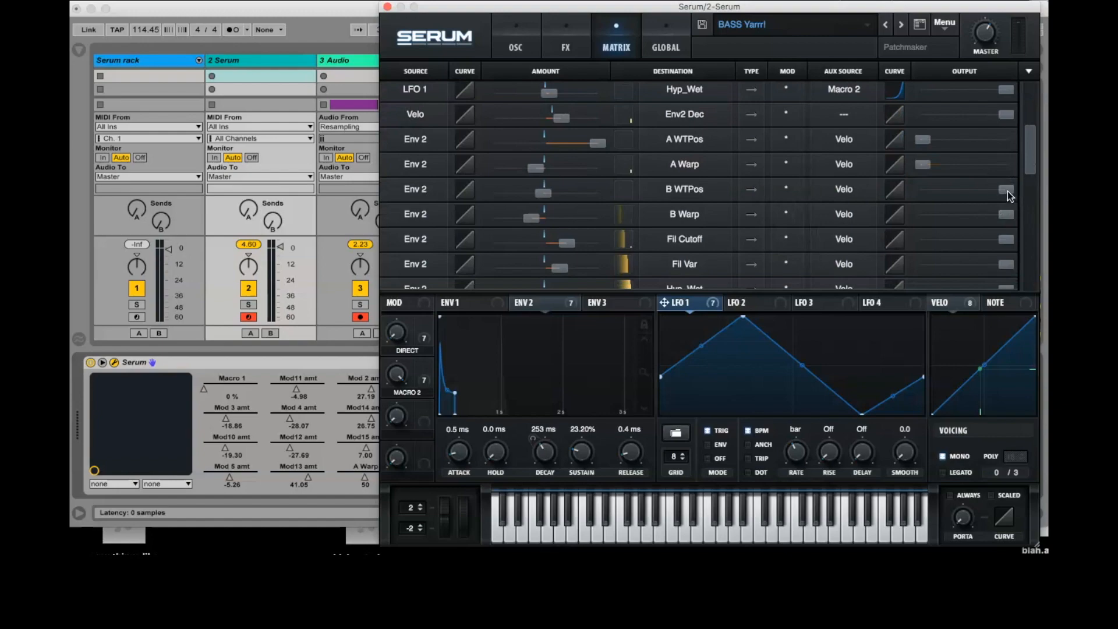
left_click_drag(1008, 191, 756, 192)
left_click_drag(1001, 220, 884, 237)
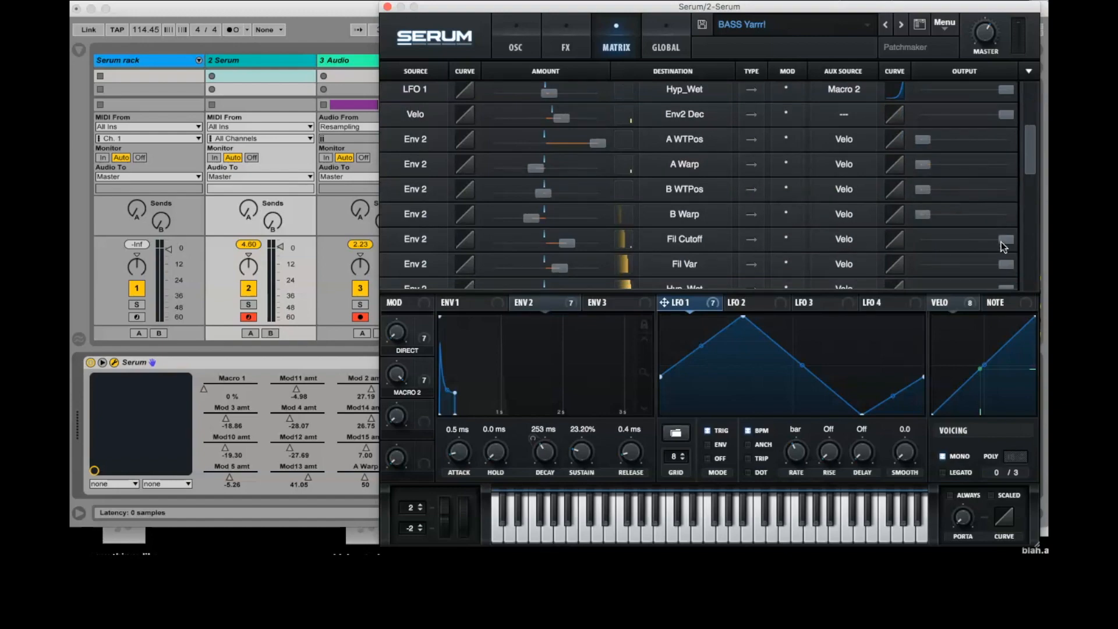
left_click_drag(1004, 241, 775, 271)
scroll(1008, 259, "down", 2)
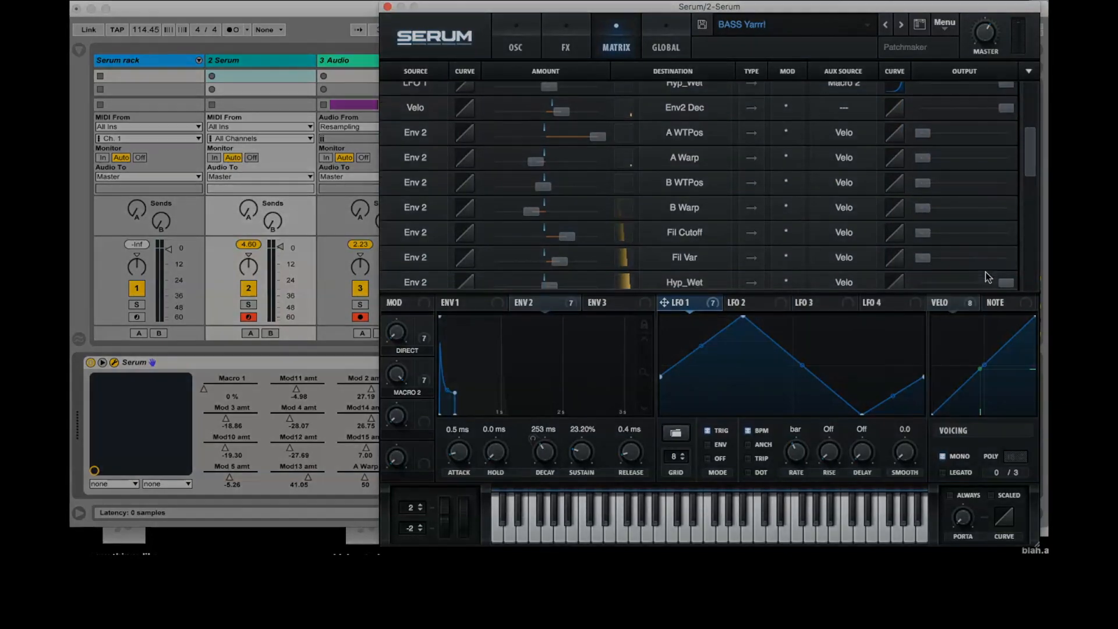